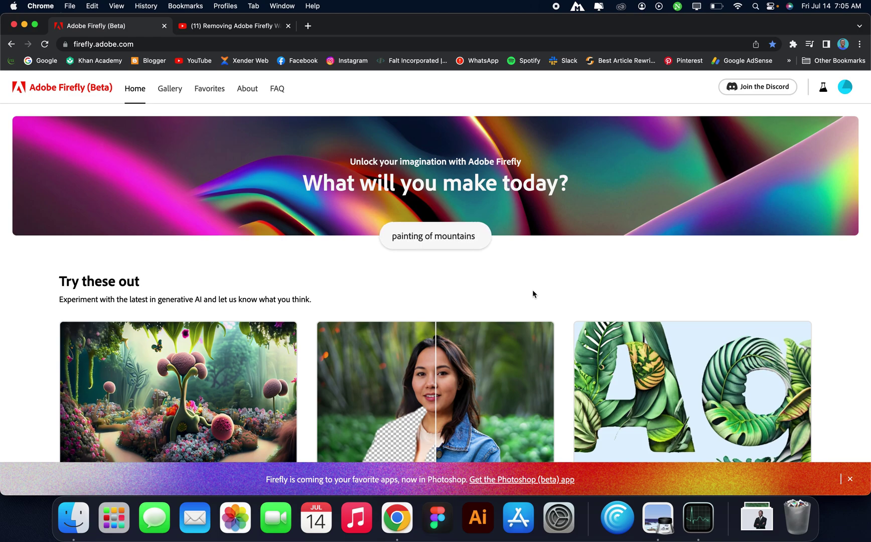
- Browse the Firefly home page, trying prompts 'scent organic shapes' and 'painting of mountains'
scroll(835, 303, down, 3)
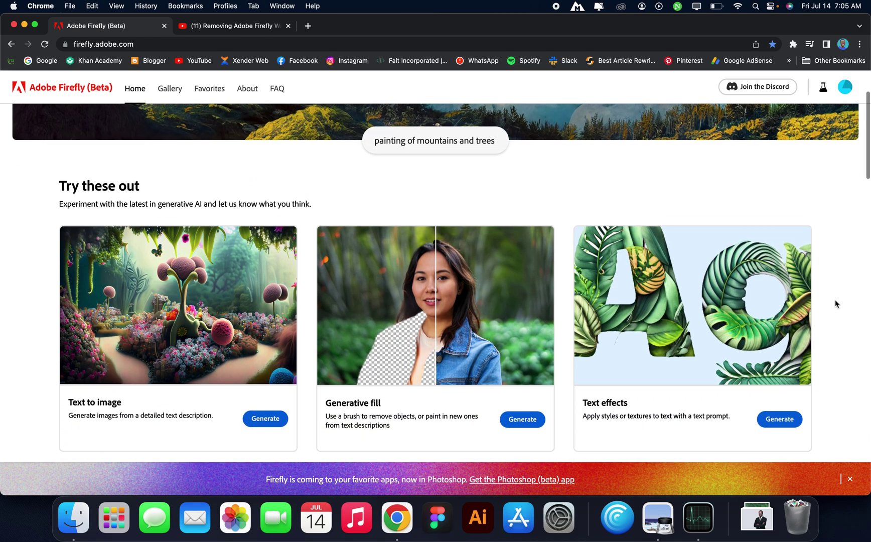
scroll(835, 303, down, 1)
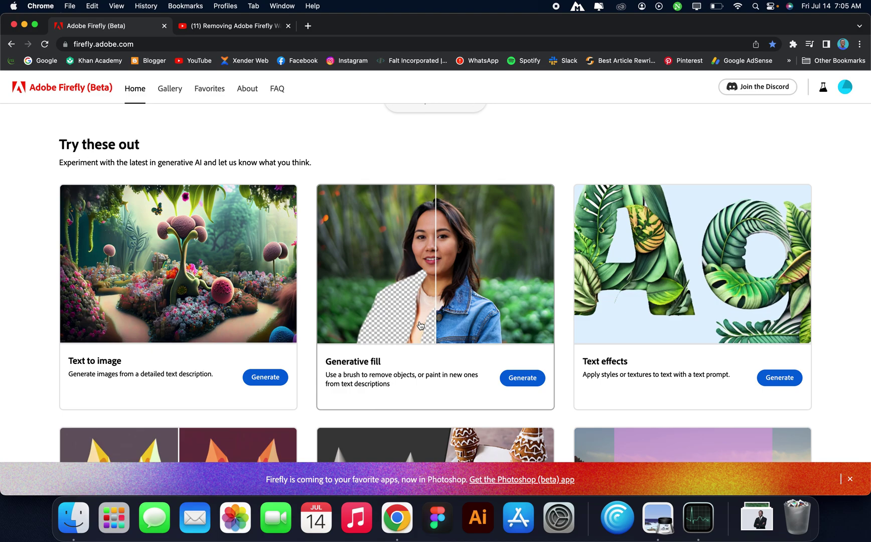
scroll(201, 225, up, 5)
text(iride)
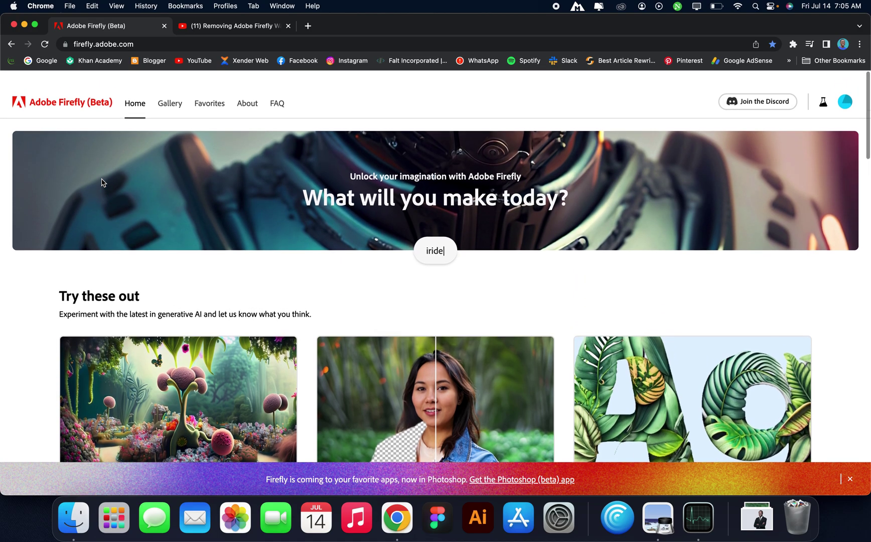
text(scent organic shapes)
scroll(841, 296, down, 2)
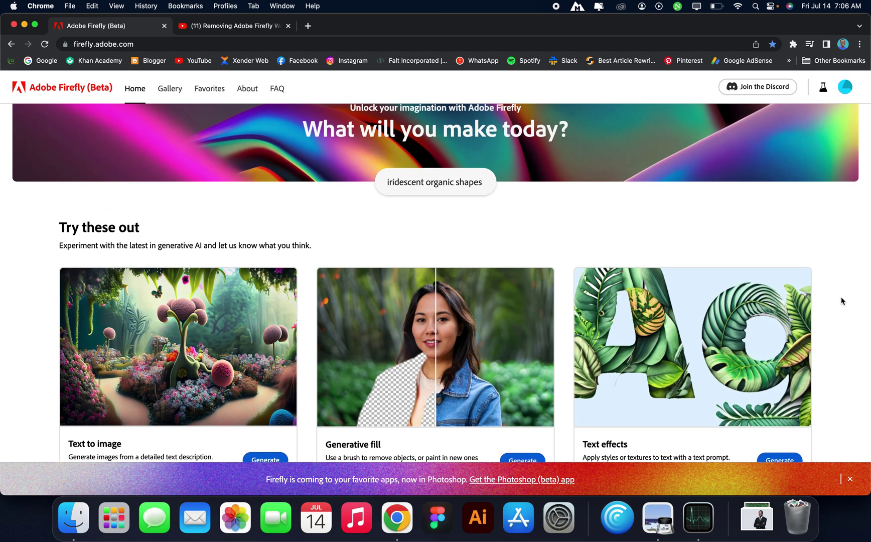
key(alt+BackSpace)
key(alt+BackSpace)
key(alt+BackSpace)
scroll(841, 301, down, 2)
text(painting of mountains and trees)
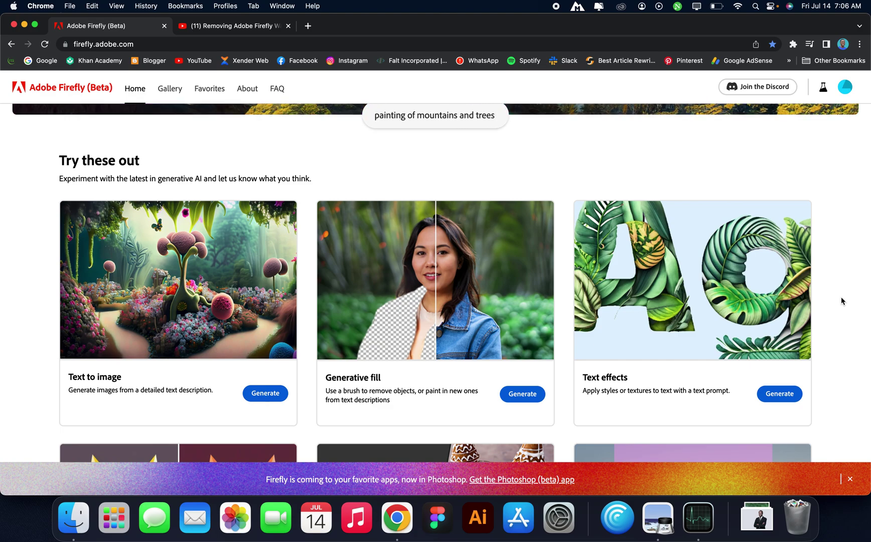
scroll(841, 300, down, 1)
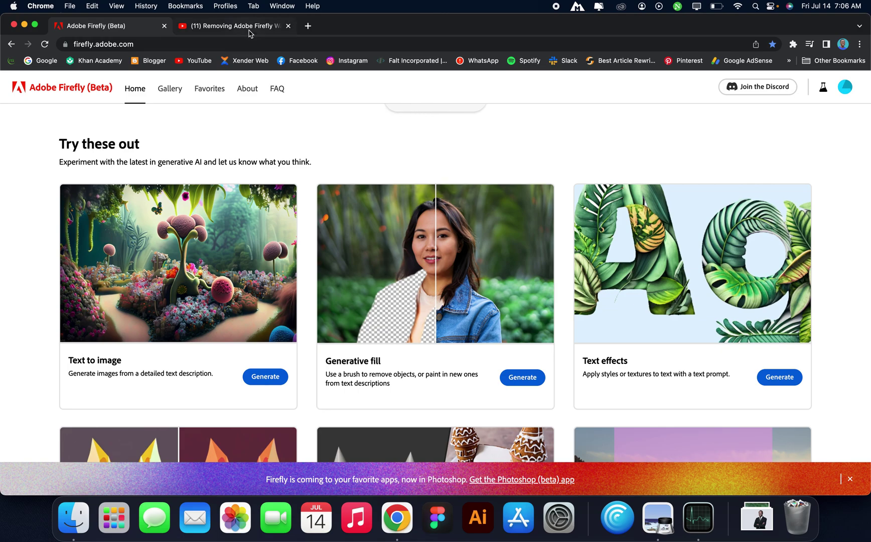
- Glance at the YouTube watermark tutorial, then close its tab
click(248, 25)
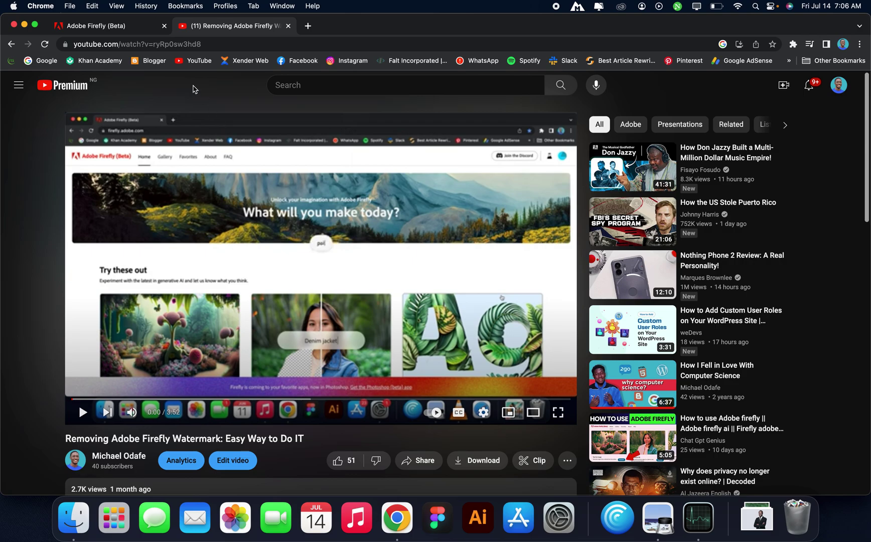
click(121, 30)
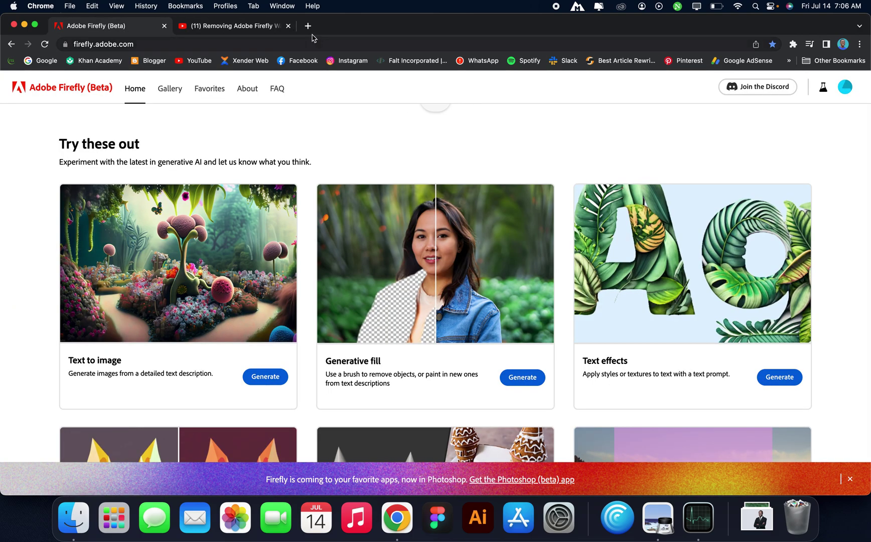
click(288, 26)
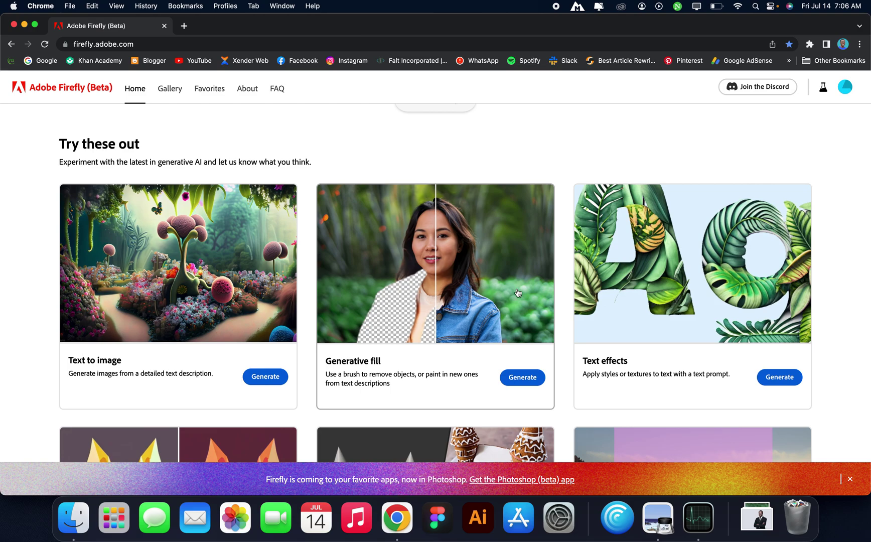
- Load the smiling suited man's portrait from Downloads into a new Generative fill project
click(522, 379)
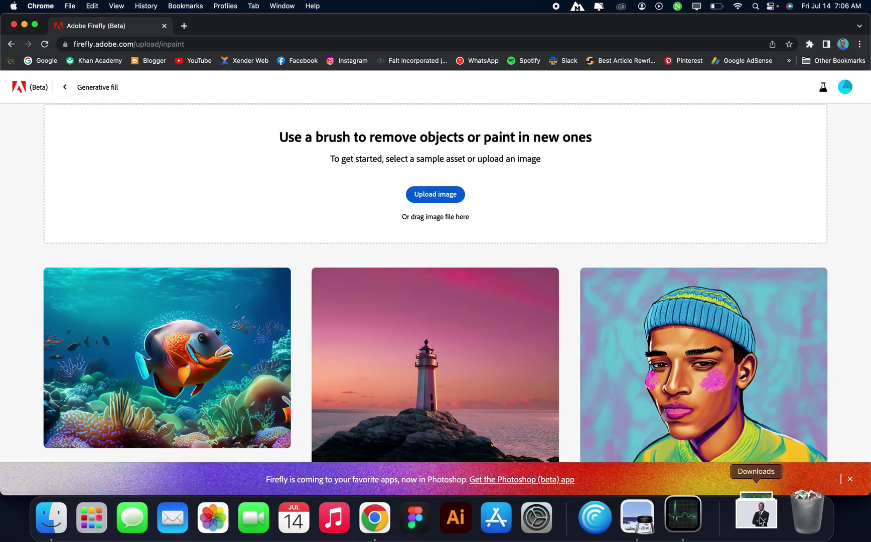
click(757, 517)
mouse_move(759, 474)
mouse_down()
mouse_move(764, 495)
mouse_move(547, 190)
mouse_up()
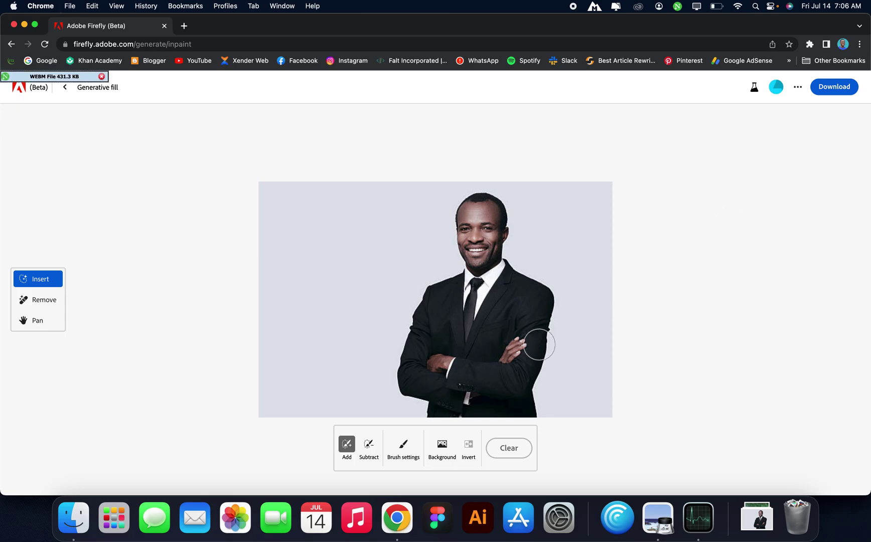
- Zoom in and paint the mask over the shirt collar, tie, jacket and sleeve
scroll(482, 288, up, 2)
scroll(481, 288, up, 3)
scroll(482, 288, up, 3)
mouse_move(419, 181)
mouse_down()
mouse_move(507, 179)
mouse_move(548, 234)
mouse_move(365, 222)
mouse_move(351, 274)
mouse_move(374, 214)
mouse_move(426, 246)
mouse_move(487, 210)
mouse_move(522, 211)
mouse_move(529, 235)
mouse_move(389, 258)
mouse_move(397, 206)
mouse_move(342, 276)
mouse_move(341, 345)
mouse_up()
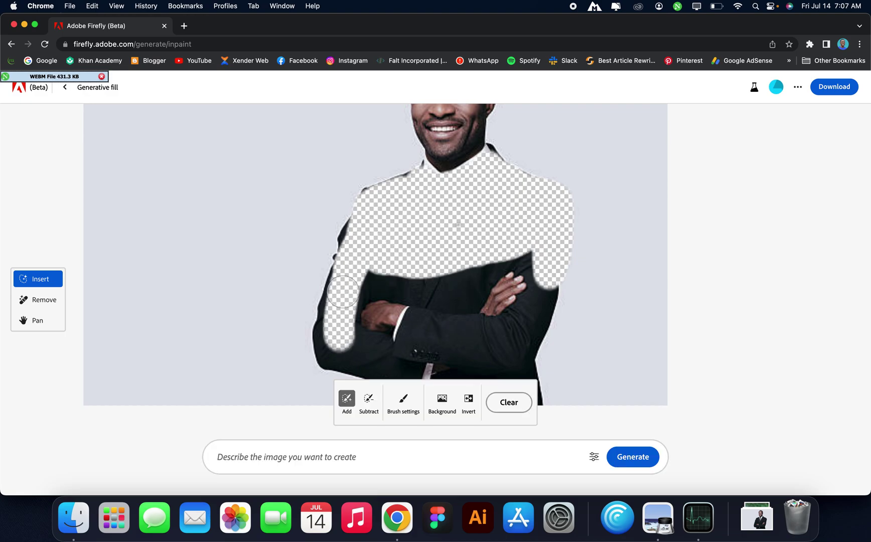
mouse_move(344, 304)
mouse_down()
mouse_move(346, 341)
mouse_move(397, 351)
mouse_move(421, 326)
mouse_move(416, 303)
mouse_move(373, 292)
mouse_move(495, 271)
mouse_move(534, 243)
mouse_move(548, 298)
mouse_move(523, 342)
mouse_move(527, 306)
mouse_move(517, 326)
mouse_move(477, 336)
mouse_move(477, 282)
mouse_move(396, 326)
mouse_move(463, 350)
mouse_move(369, 361)
mouse_move(329, 353)
mouse_move(324, 321)
mouse_move(338, 253)
mouse_move(361, 211)
mouse_move(397, 190)
mouse_move(375, 189)
mouse_move(486, 181)
mouse_move(406, 165)
mouse_move(528, 147)
mouse_move(541, 133)
mouse_move(511, 195)
mouse_move(524, 185)
mouse_up()
- Extend the mask across the collar around the neck, then zoom back out
scroll(426, 281, down, 5)
scroll(482, 189, up, 4)
scroll(480, 197, up, 2)
scroll(479, 197, down, 1)
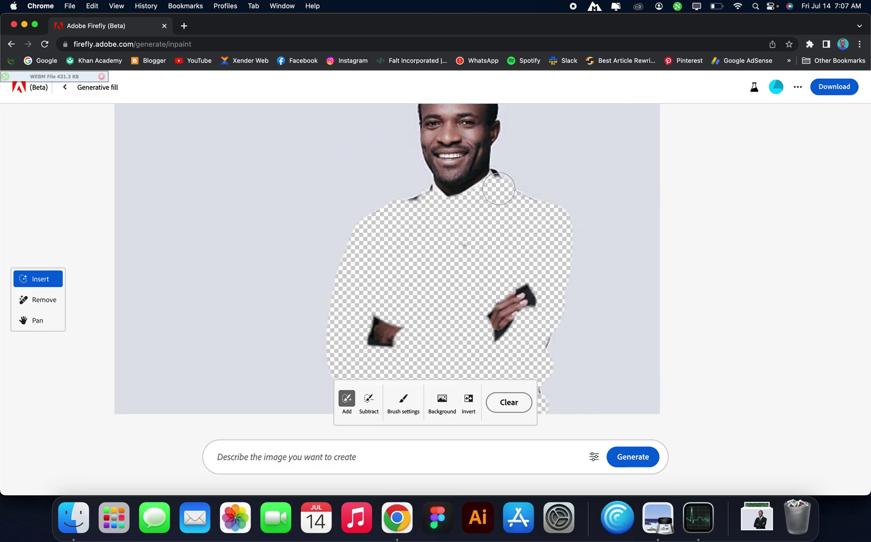
mouse_move(495, 183)
mouse_down()
mouse_move(419, 210)
mouse_move(430, 200)
mouse_up()
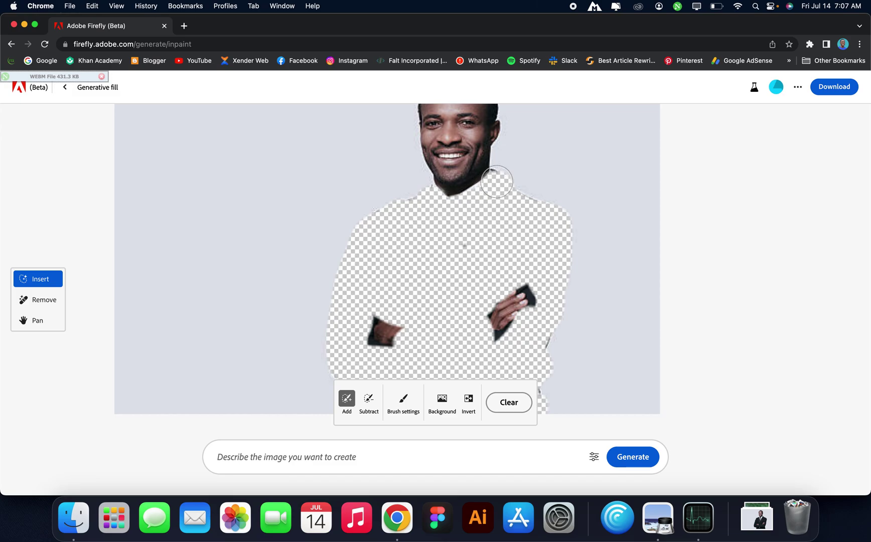
scroll(496, 184, down, 2)
click(353, 458)
- Enter the prompt 'A military general camouflage uniform', fixing the 'camouflag' misspelling
text(A military general uniform)
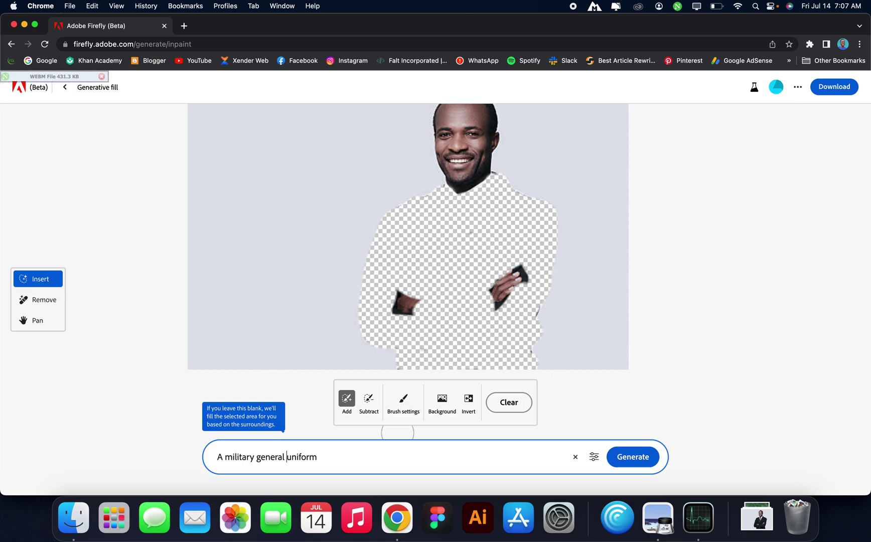
text(camo)
text(uflag)
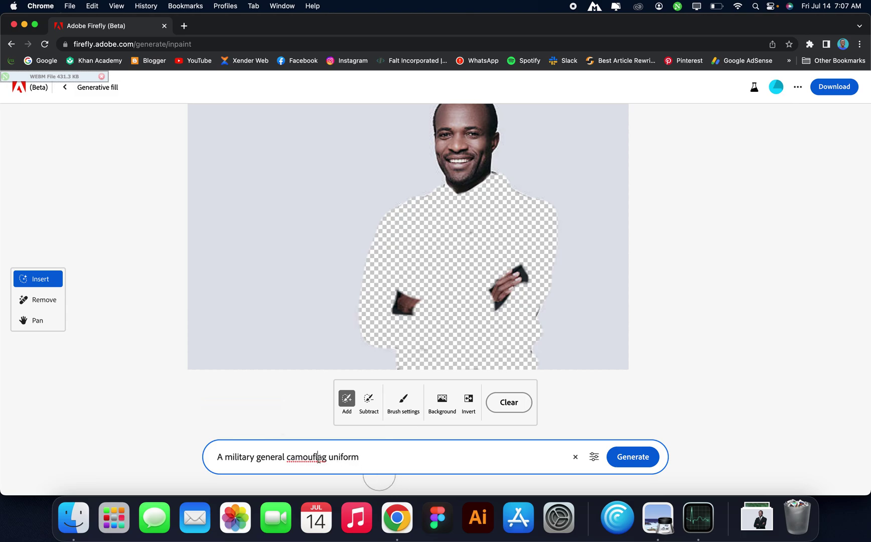
right_click(319, 460)
click(376, 297)
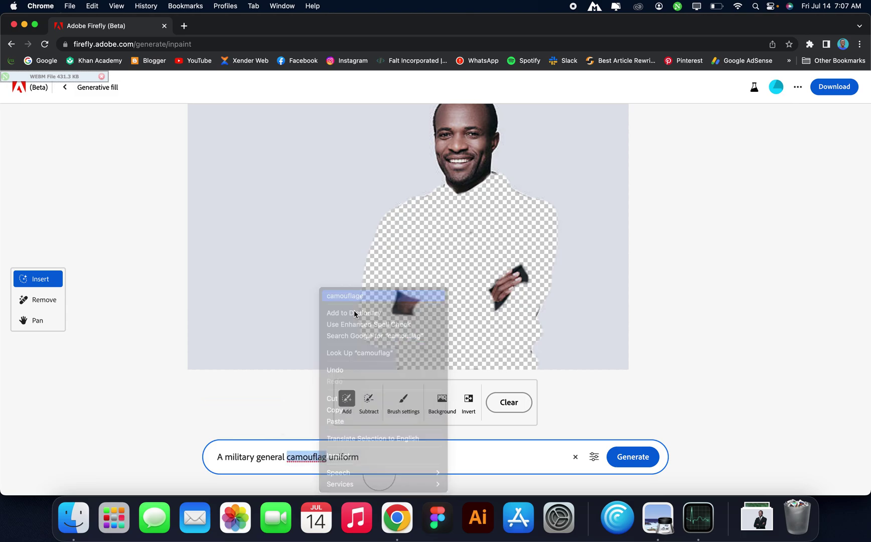
- Generate the camouflage fill, compare the variants, choose the tan-camouflage one and download it
click(642, 457)
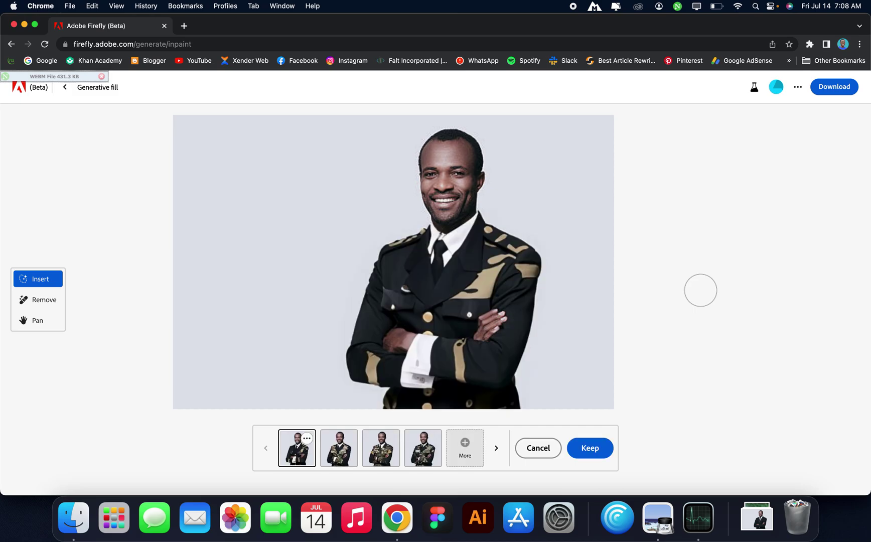
click(341, 455)
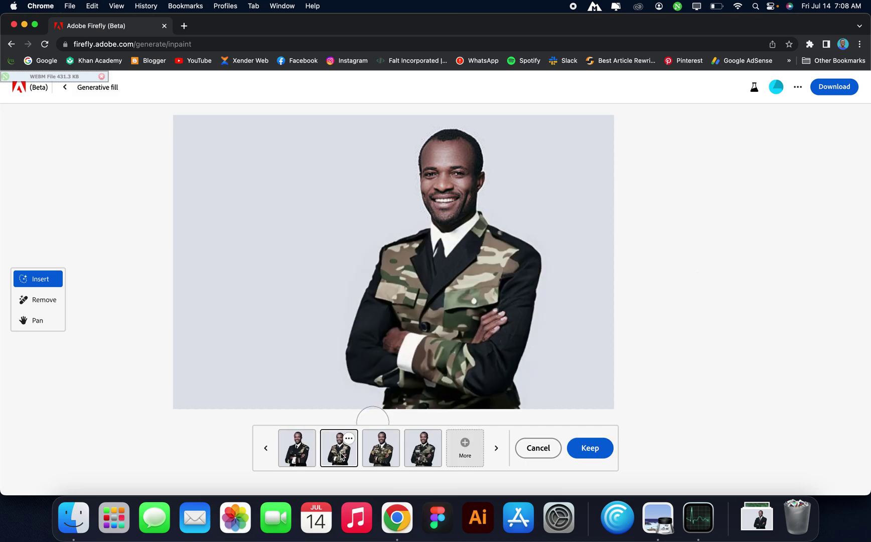
click(382, 458)
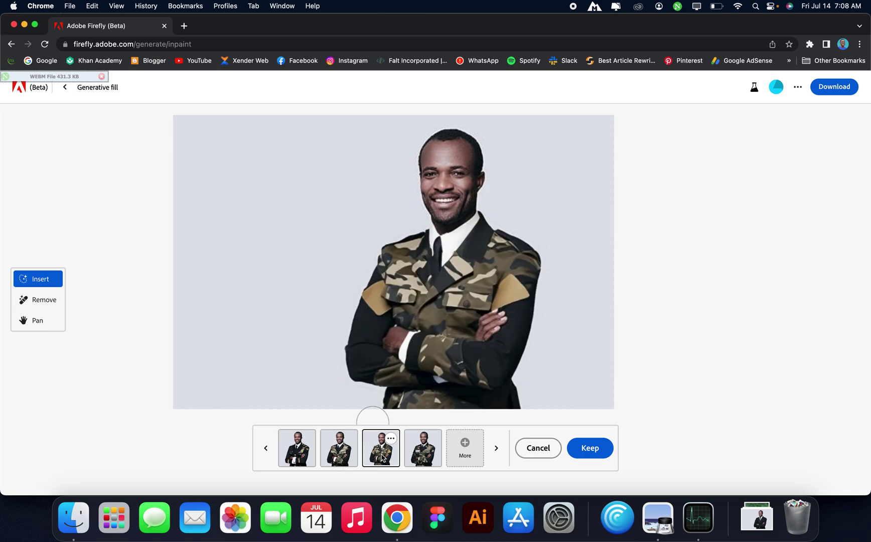
click(417, 459)
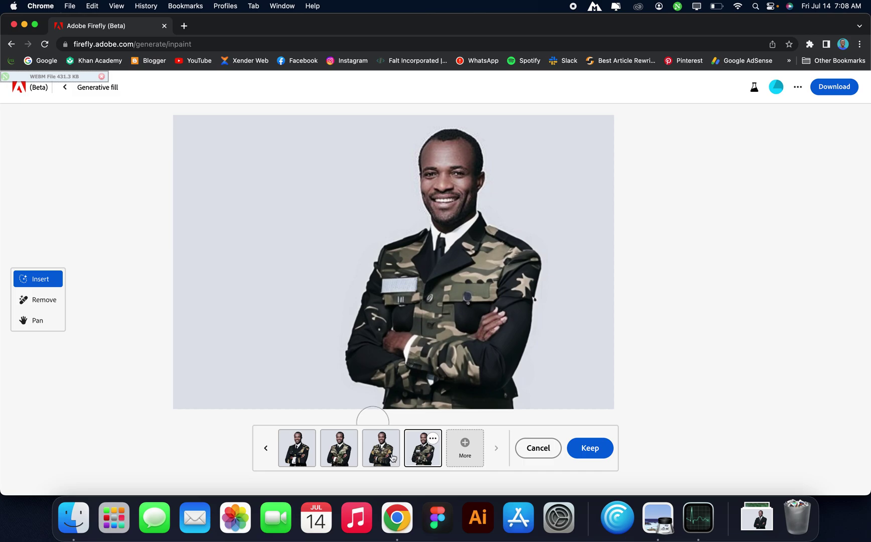
click(391, 456)
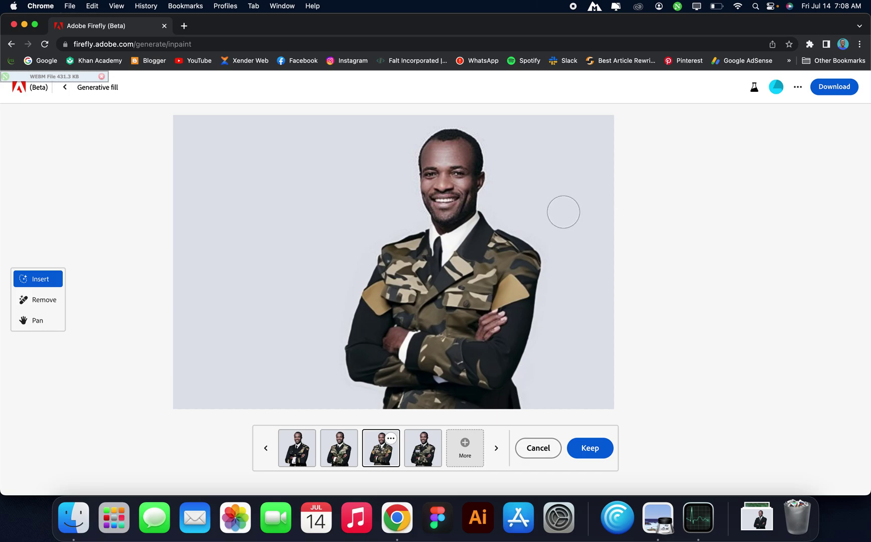
click(838, 91)
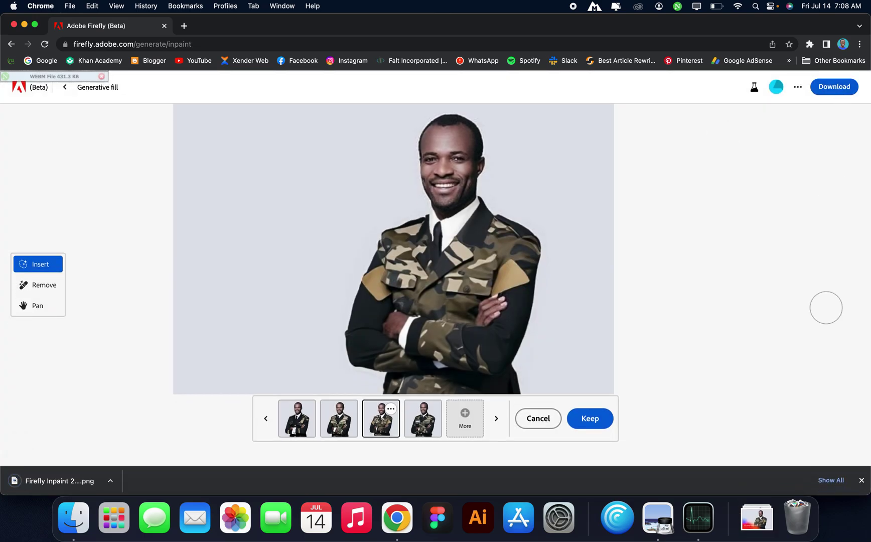
click(757, 516)
click(739, 411)
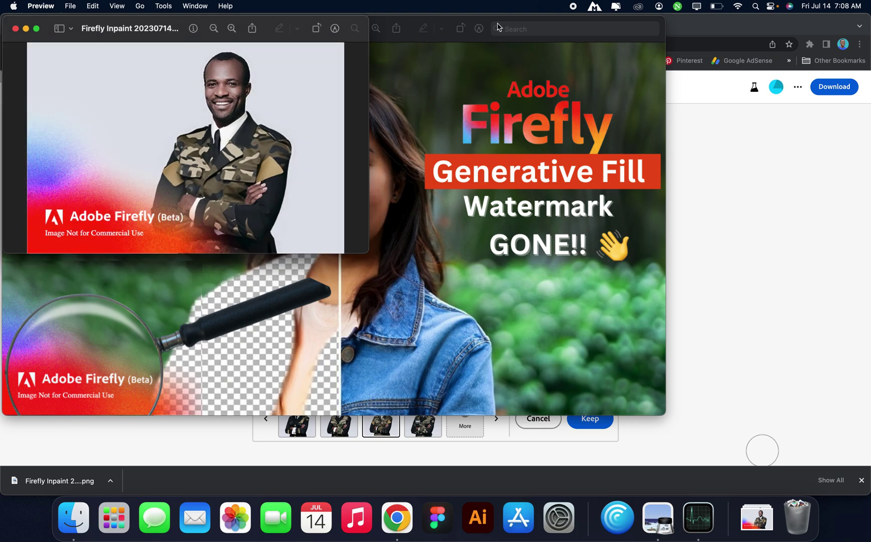
click(498, 27)
click(199, 56)
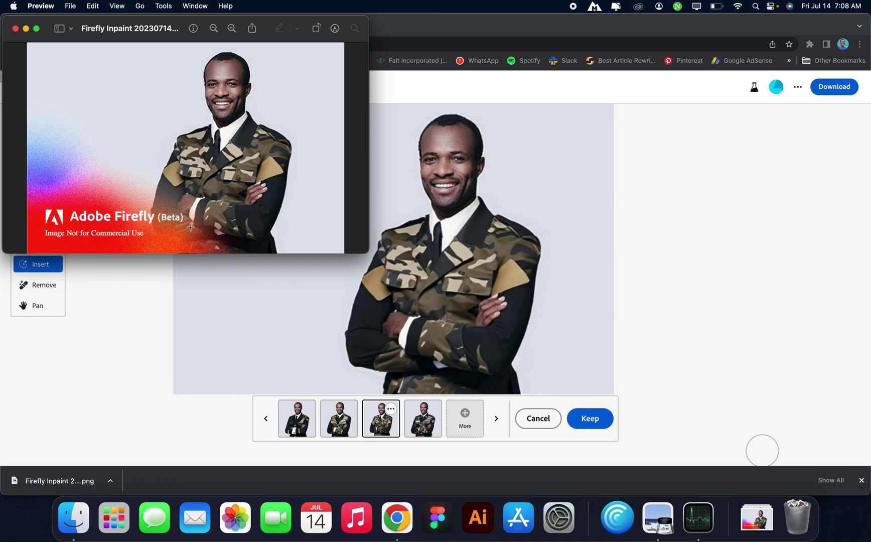
click(15, 28)
click(790, 99)
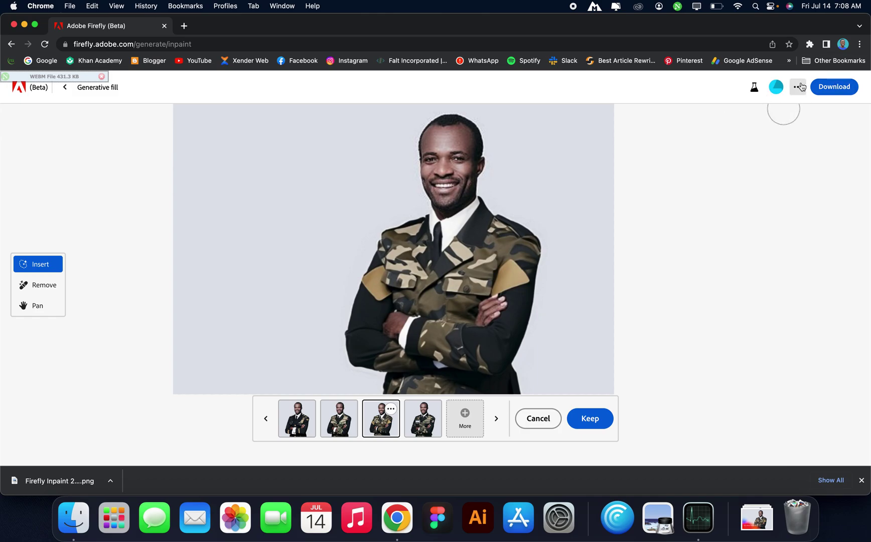
- From the Publish dialog, open the unwatermarked preview image in a new tab
click(801, 87)
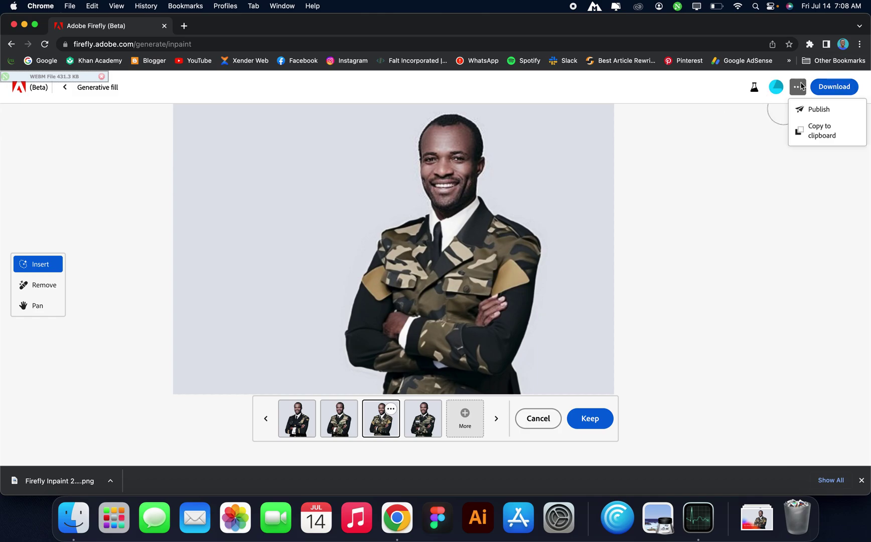
click(809, 110)
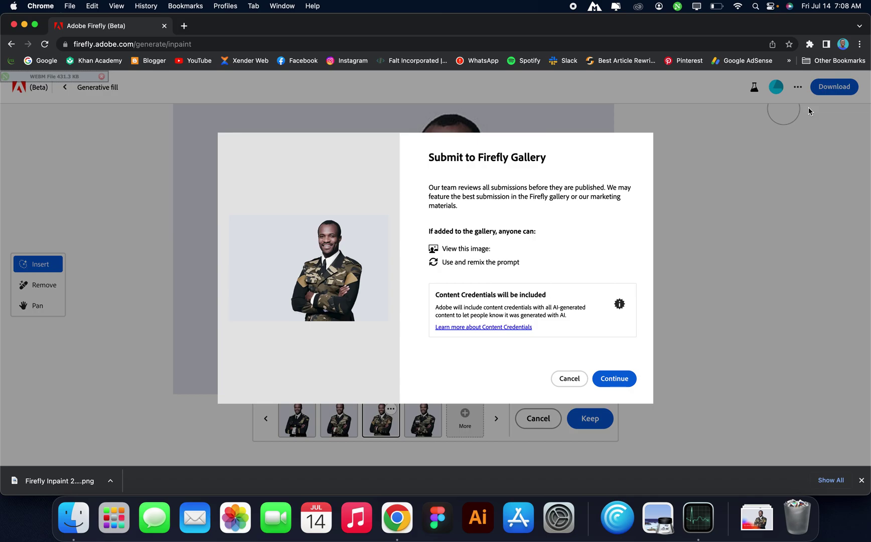
drag(351, 241, 378, 241)
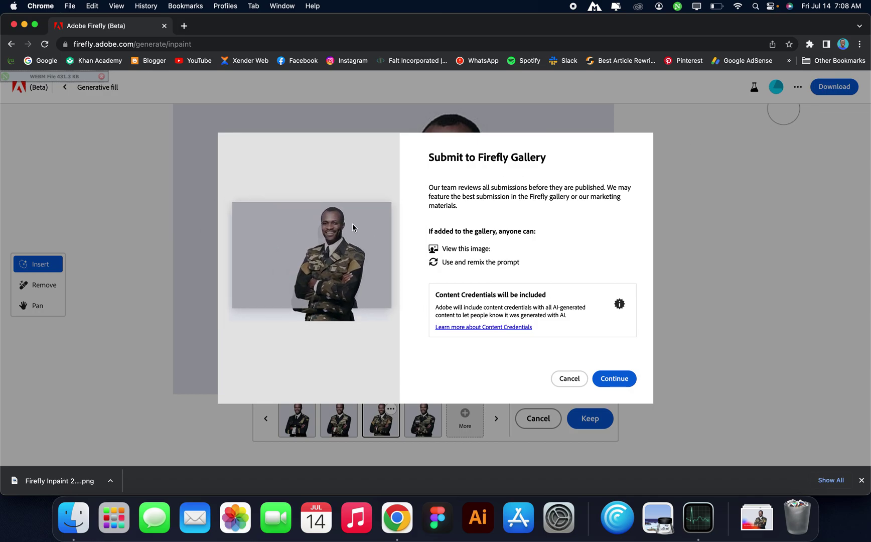
right_click(336, 260)
click(350, 264)
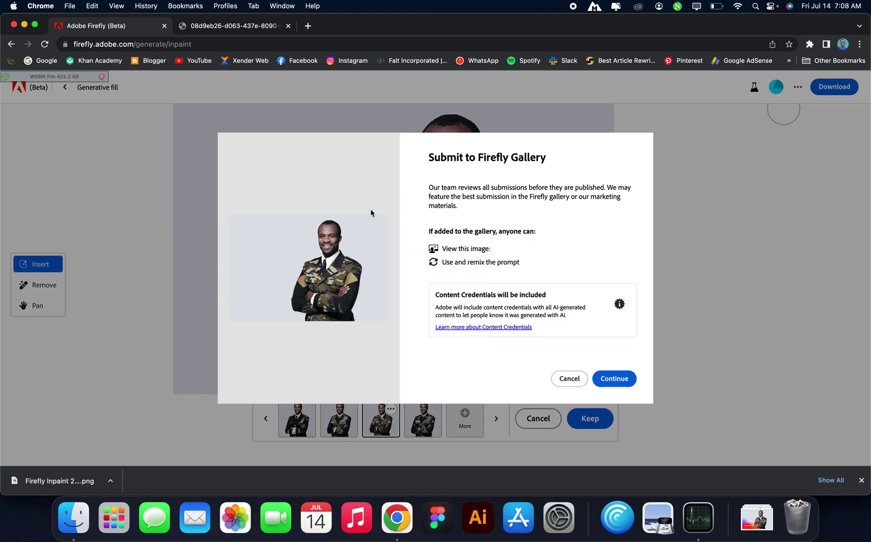
click(224, 25)
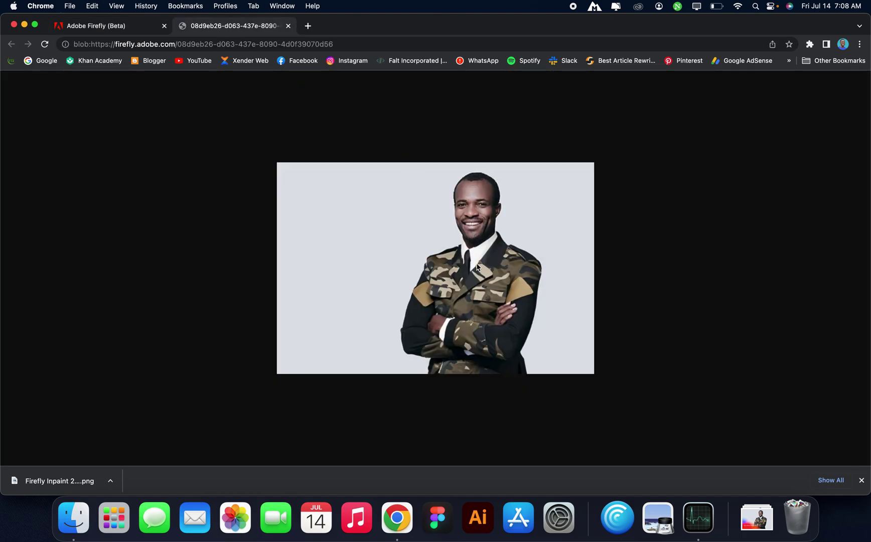
- Save the full-size image to Downloads and open it in Preview
right_click(477, 266)
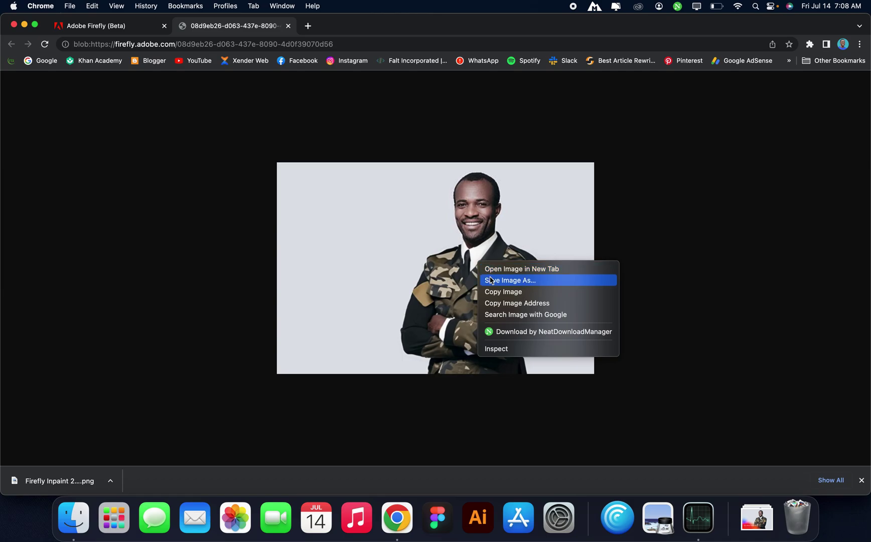
click(491, 280)
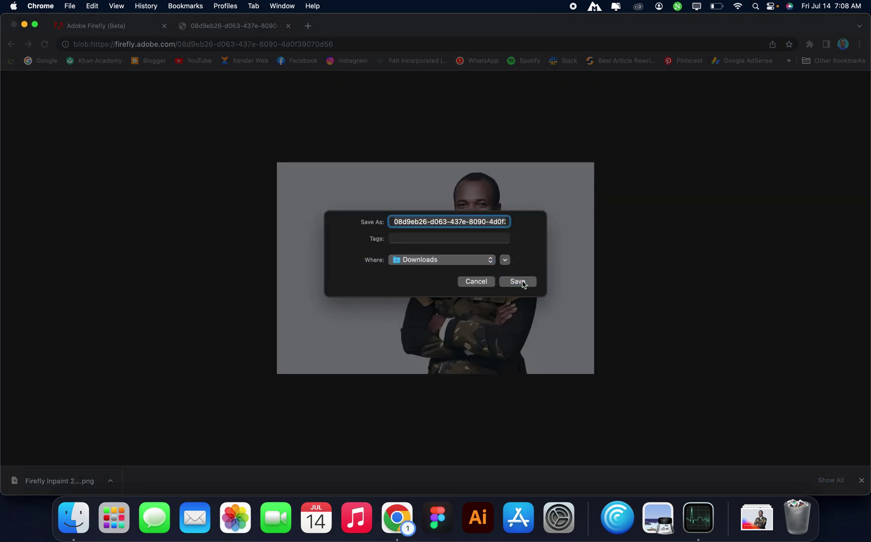
click(521, 282)
click(756, 509)
click(768, 464)
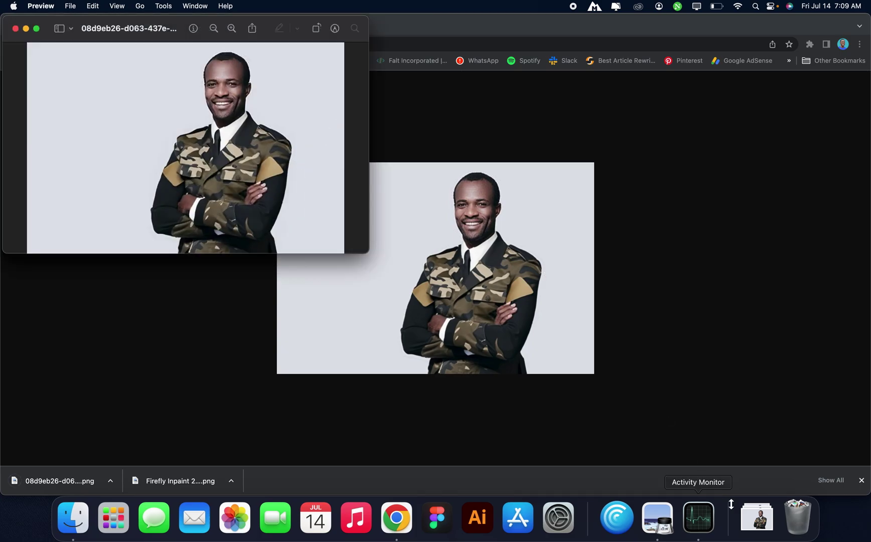
- Place the watermarked Firefly Inpaint PNG beside the clean copy, then return to Chrome
click(756, 517)
click(762, 428)
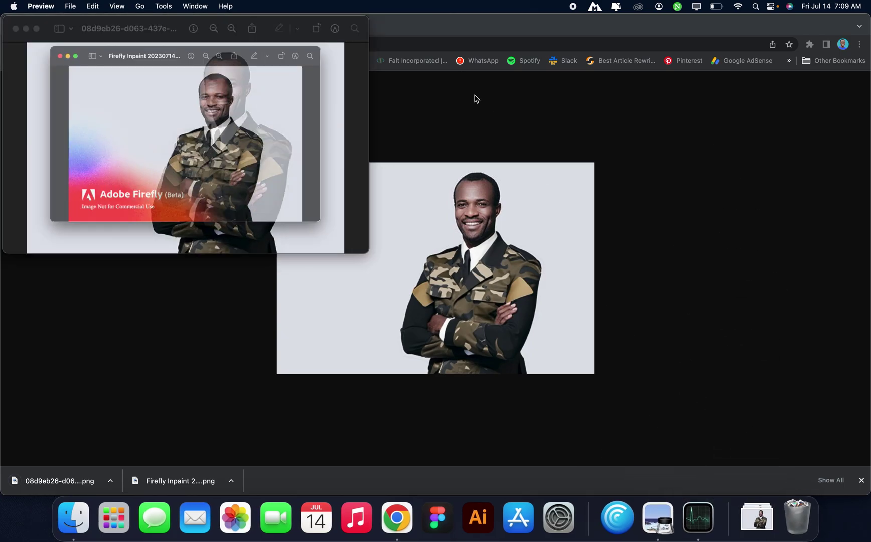
drag(139, 23, 529, 35)
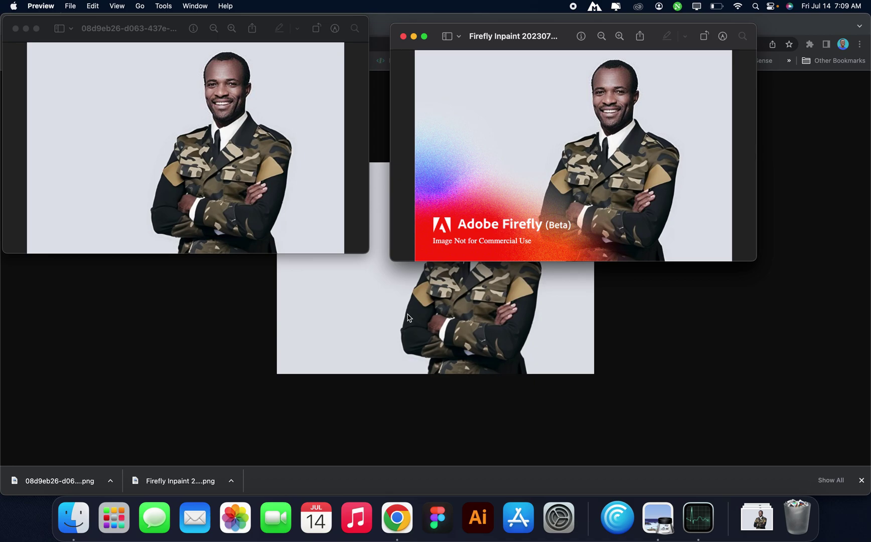
click(409, 317)
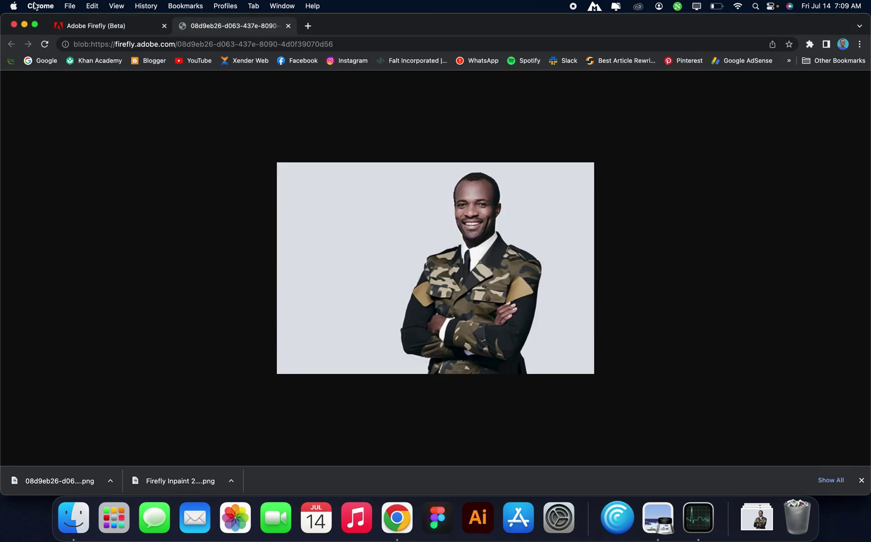
- Confirm the Firefly Gallery submission with Continue on the Firefly tab
click(89, 29)
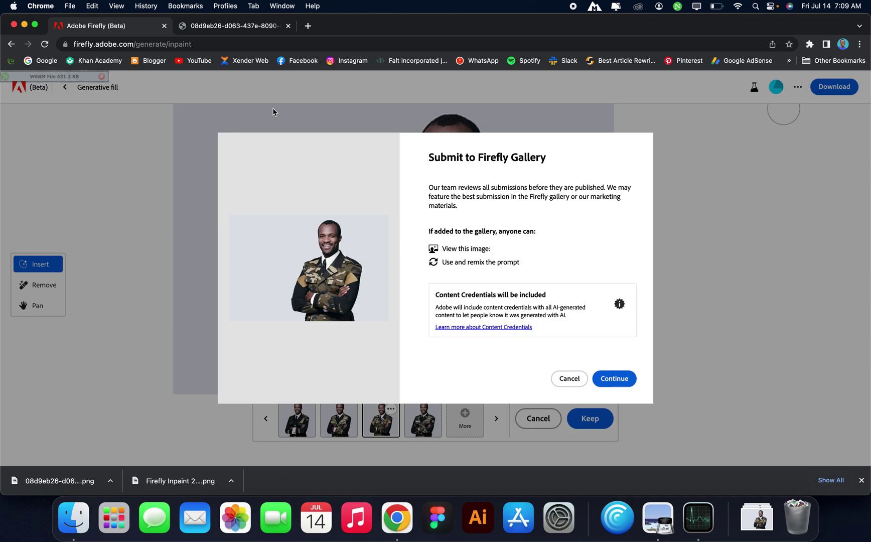
click(619, 376)
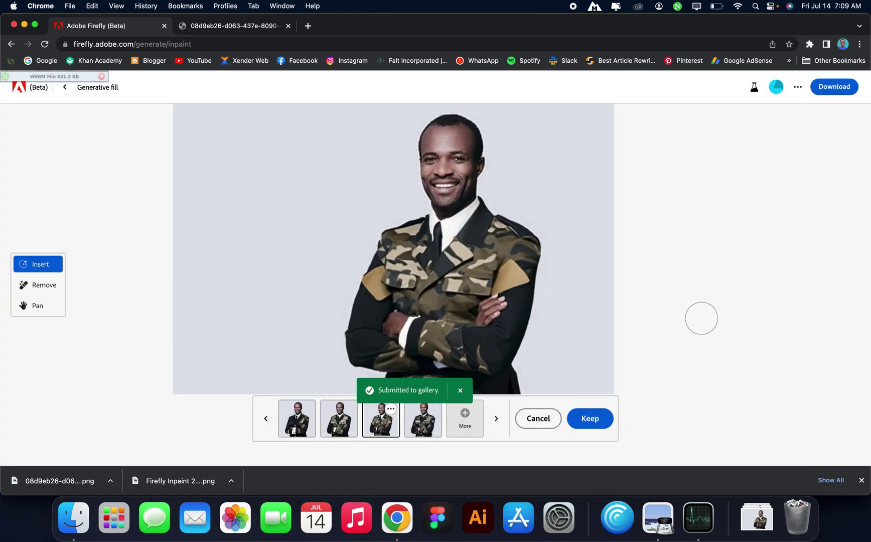